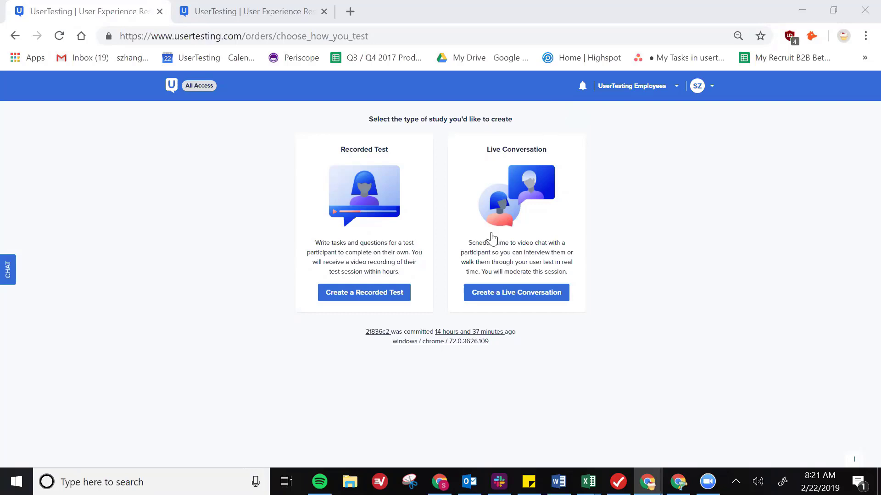
Start creating a new Live Conversation study
click(514, 292)
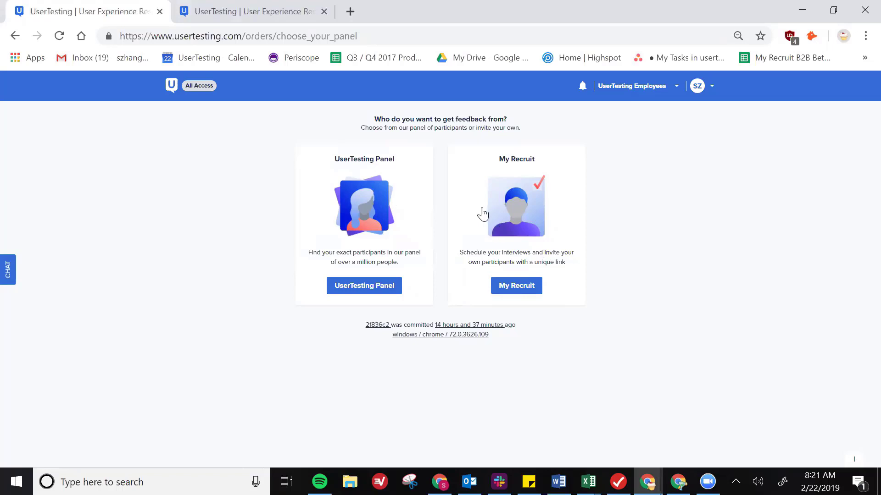
Choose the UserTesting Panel as the feedback source for the study
click(347, 290)
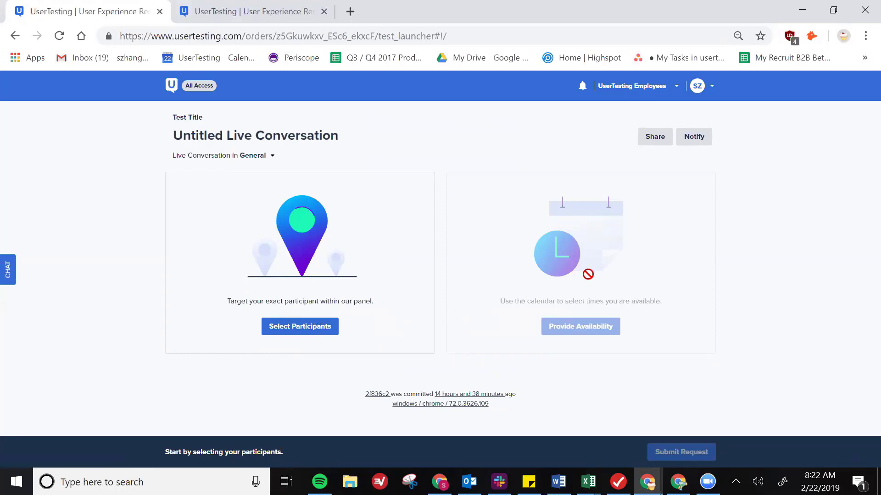
Recruit 5 smartphone participants filtered by age, operating system and English language
click(305, 326)
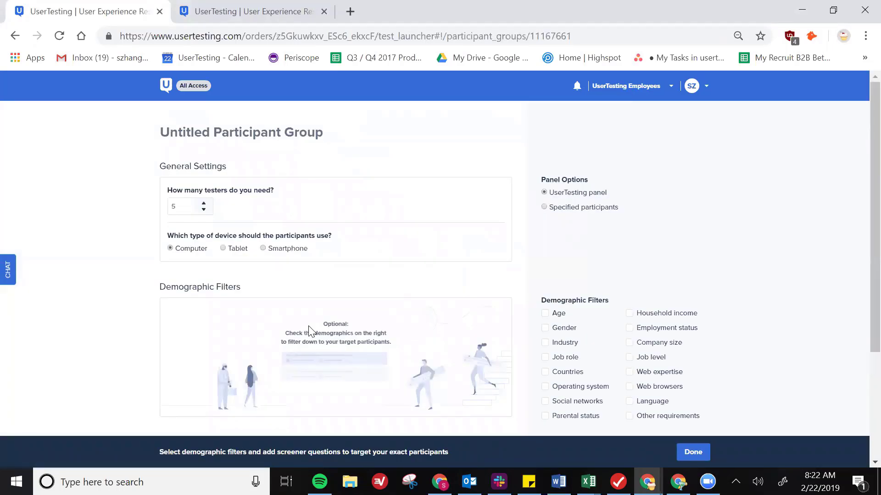
scroll(308, 331, down, 1)
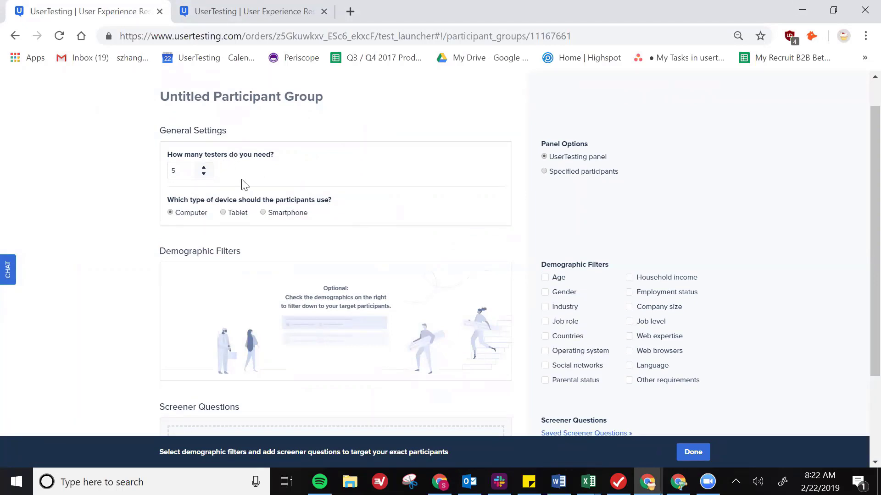
click(264, 213)
scroll(249, 311, down, 3)
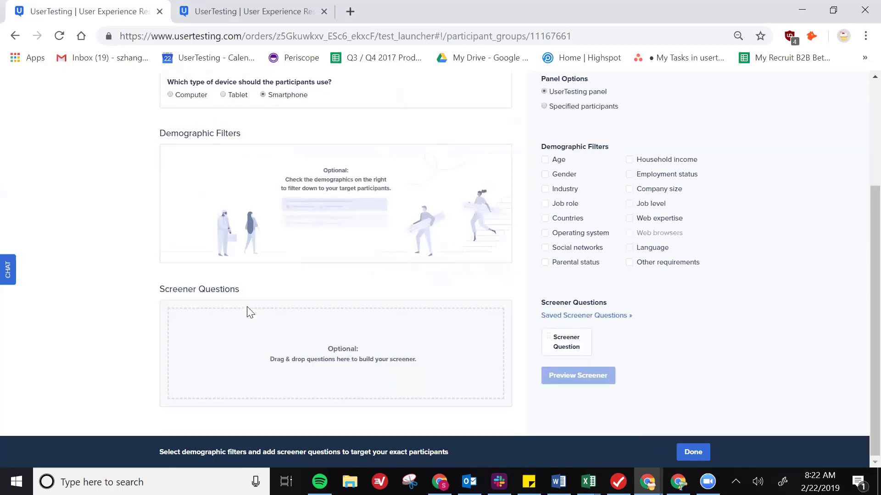
click(545, 161)
click(545, 235)
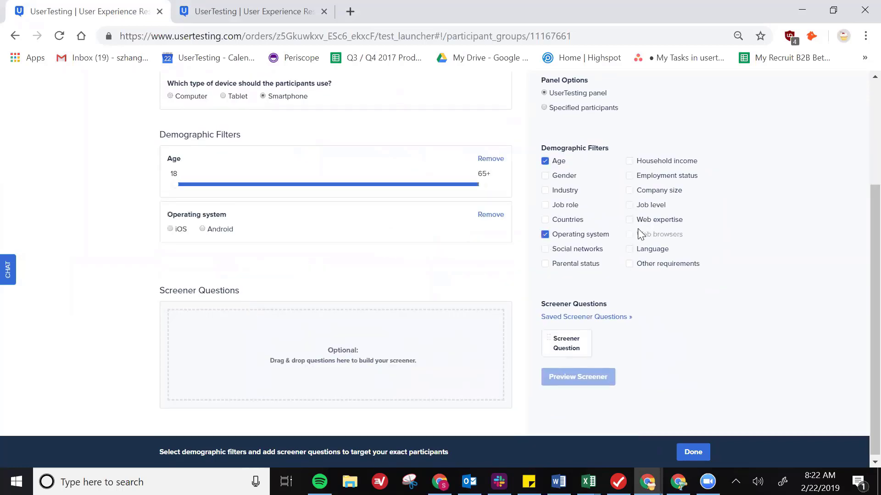
click(629, 250)
scroll(411, 260, down, 1)
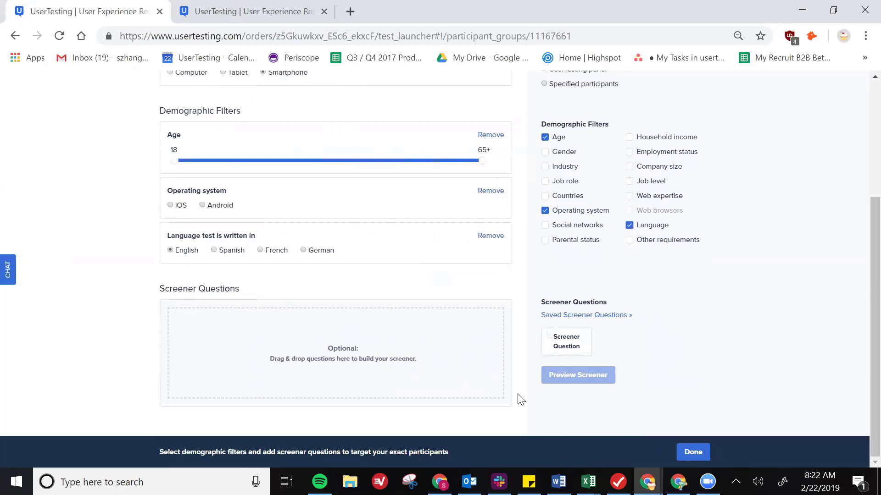
click(693, 453)
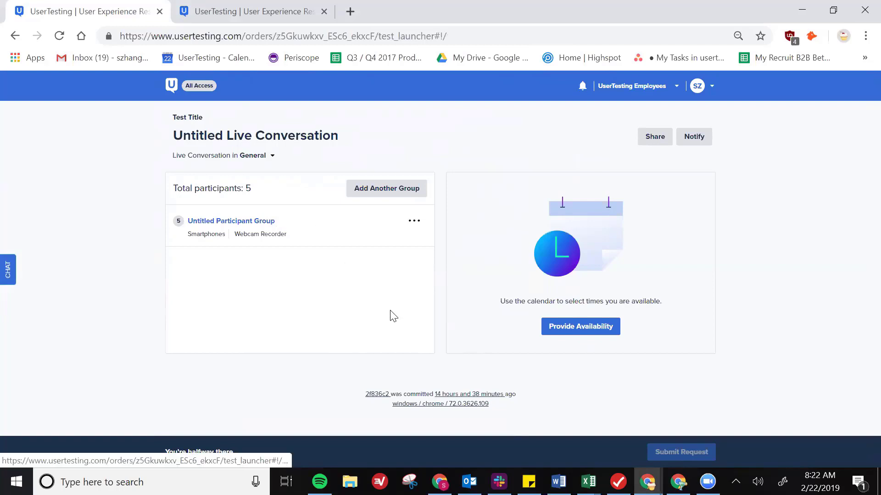
Reduce the interview advance notice requirement to 0 hours
click(585, 334)
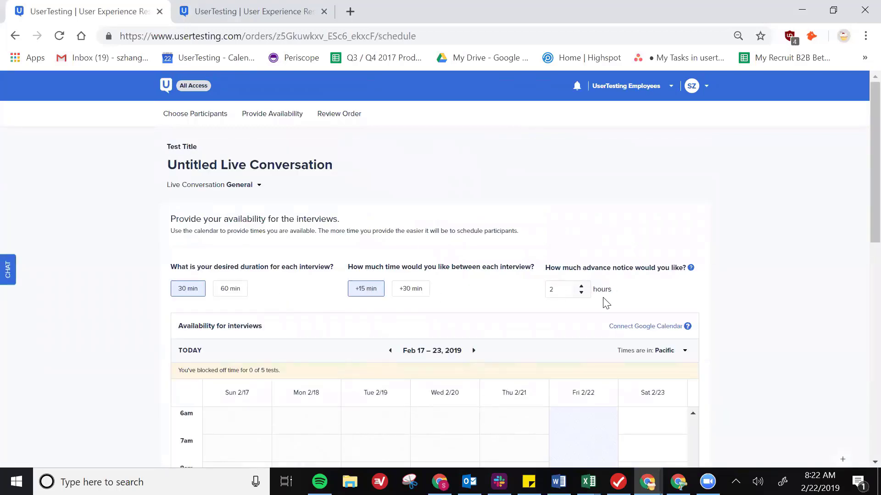
click(580, 292)
scroll(760, 321, down, 3)
scroll(757, 318, up, 1)
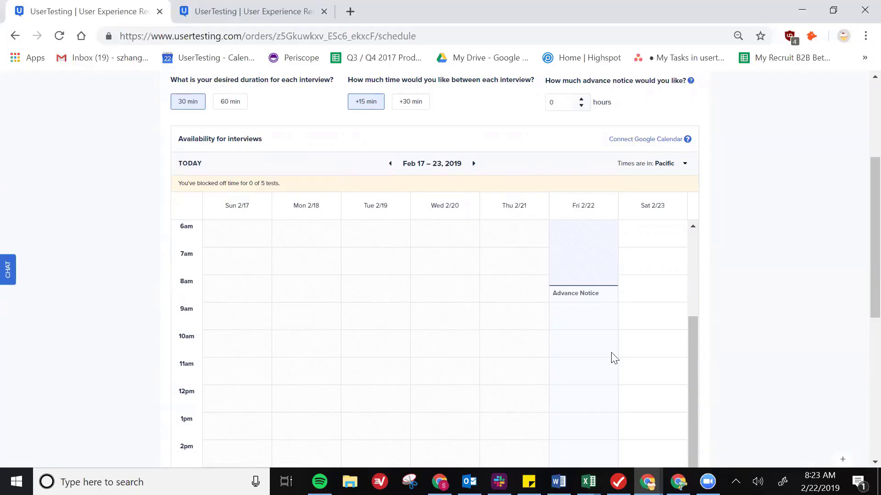
Mark Saturday 2/23 7:30am–1:00pm and Sunday 2/24 9:00am–2:00pm available and save
drag(654, 267, 657, 411)
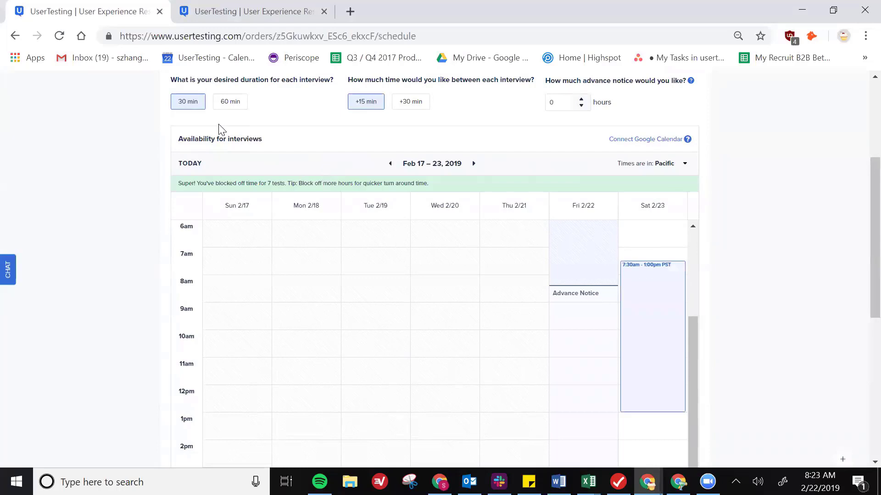
click(474, 164)
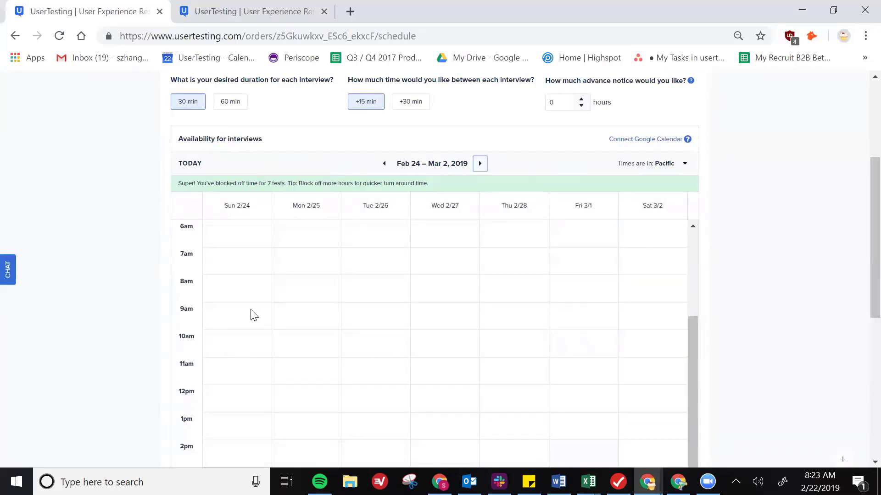
drag(251, 310, 235, 440)
scroll(468, 372, down, 5)
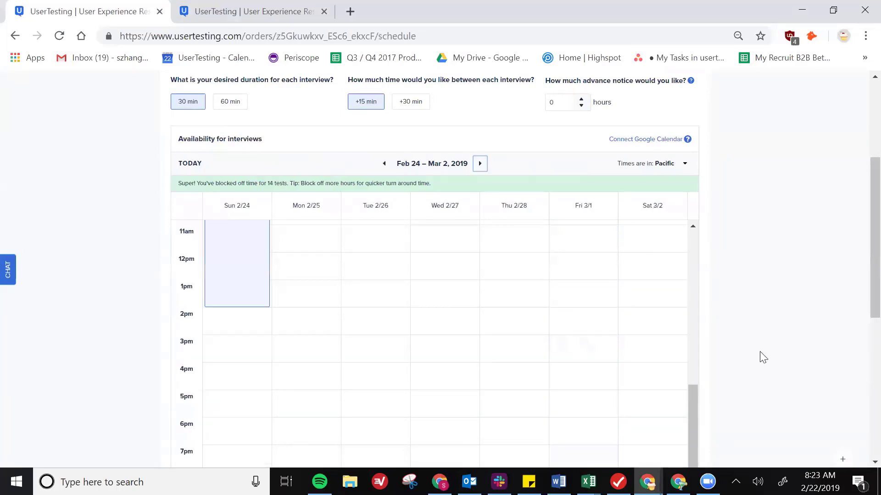
scroll(812, 376, down, 1)
scroll(812, 376, down, 5)
click(686, 427)
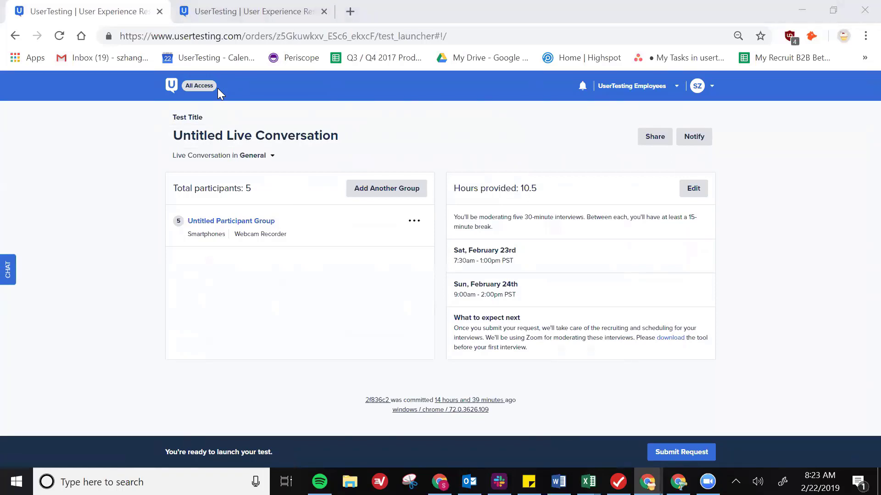
In the other study, invite my own participants and reach the Customize Brand page
key(ctrl+Tab)
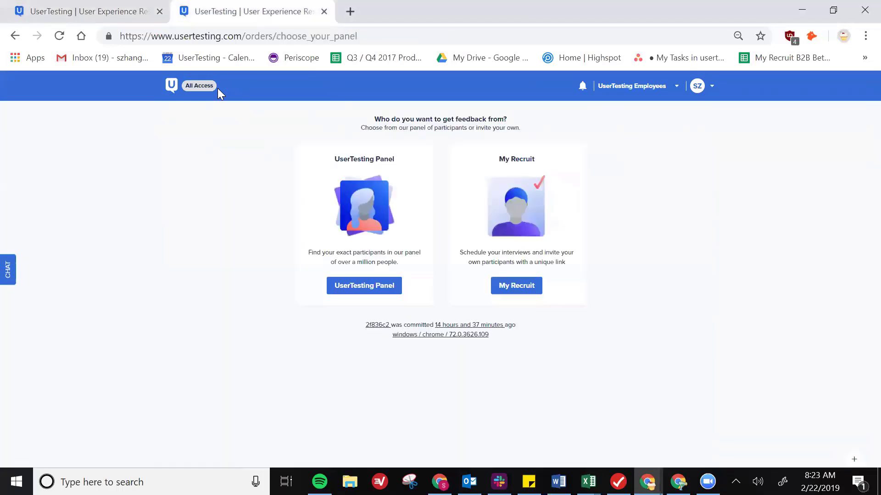
click(512, 294)
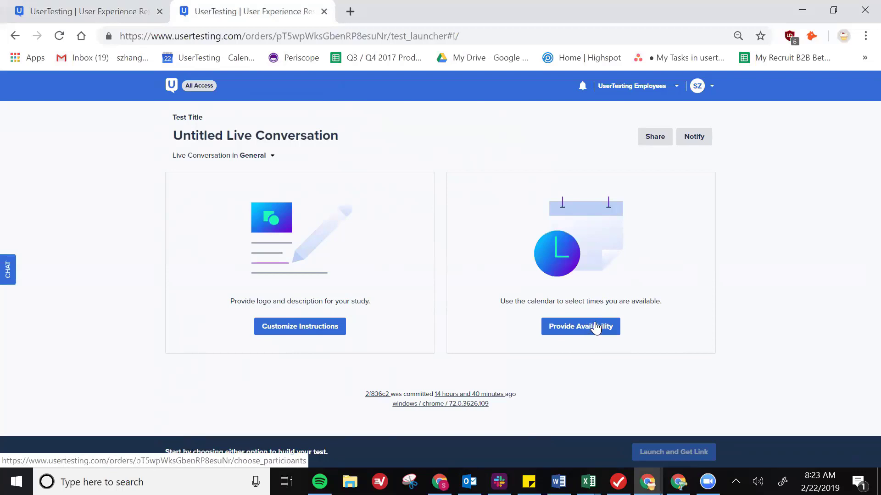
click(298, 327)
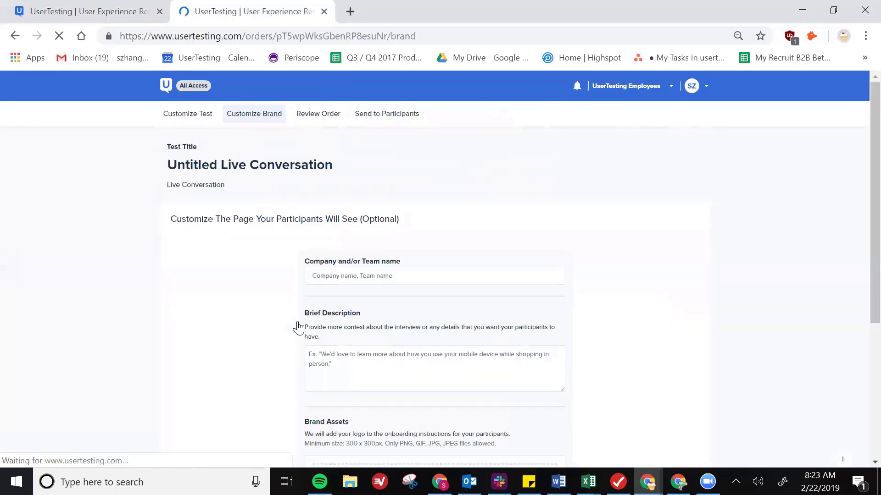
scroll(382, 303, down, 2)
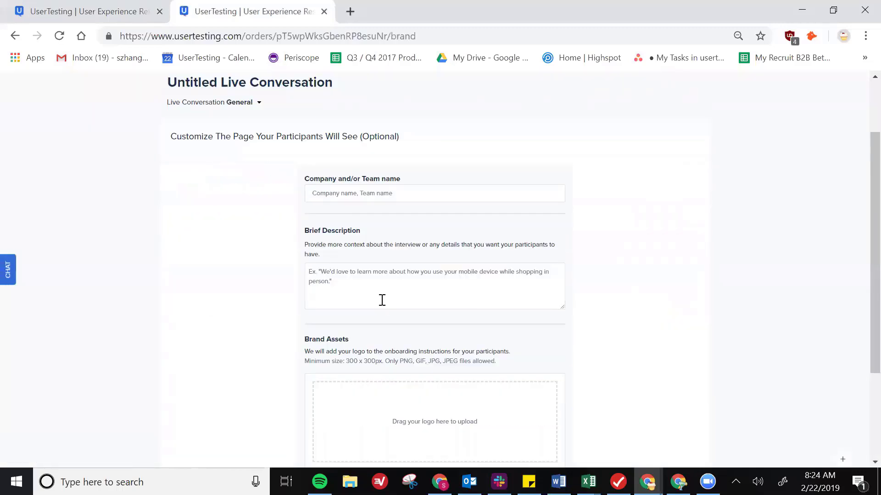
scroll(382, 301, down, 1)
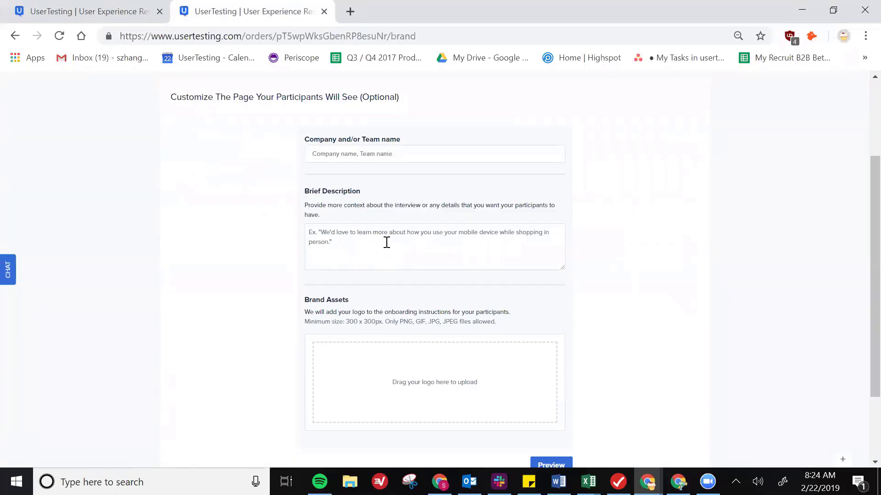
scroll(386, 261, down, 3)
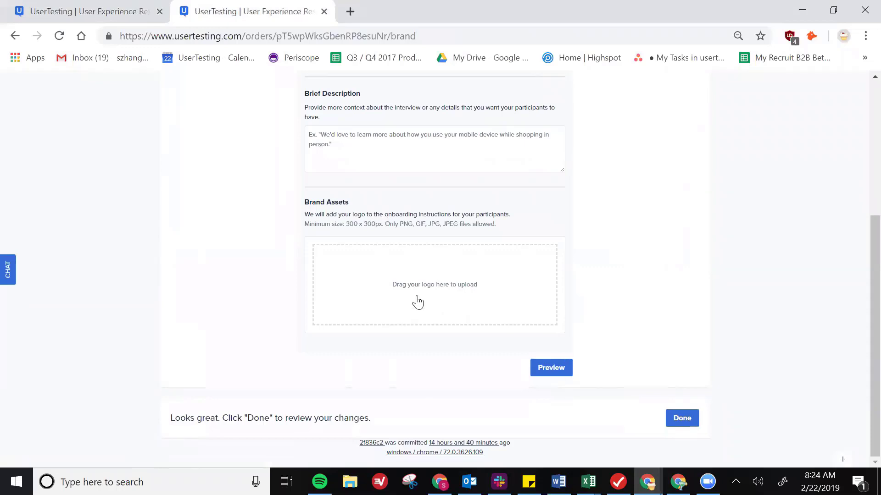
scroll(418, 302, up, 3)
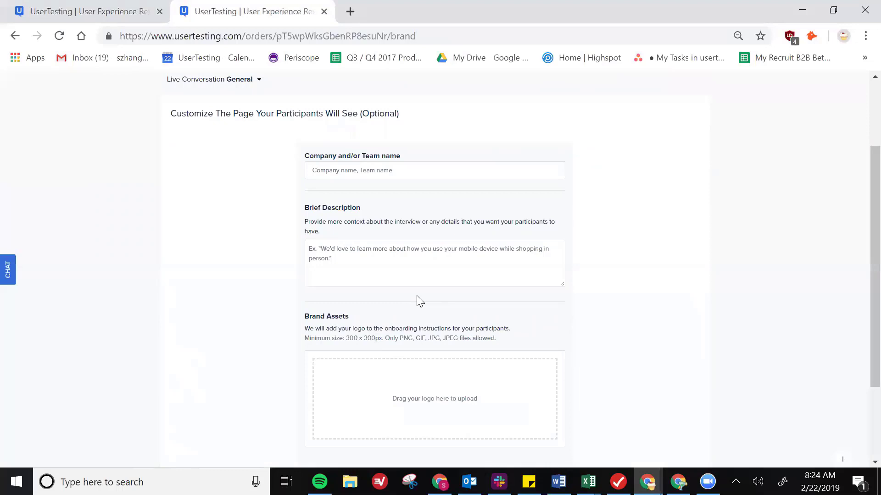
scroll(417, 302, down, 3)
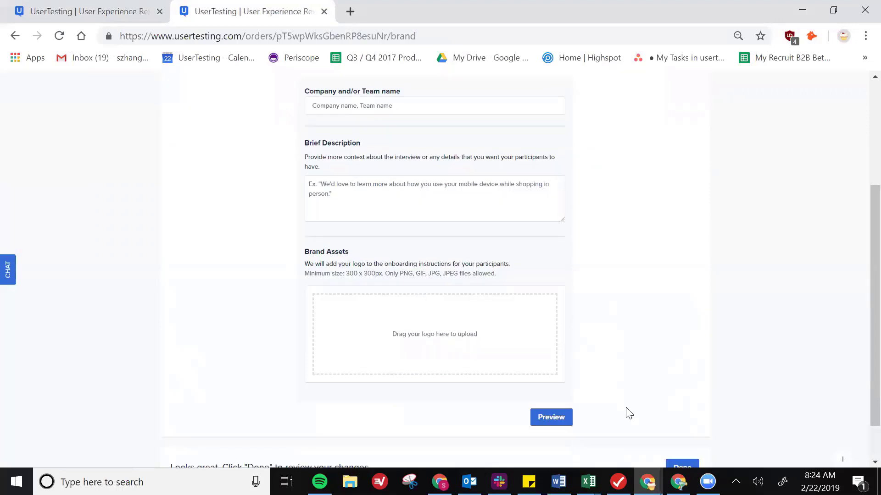
scroll(688, 449, down, 1)
click(682, 448)
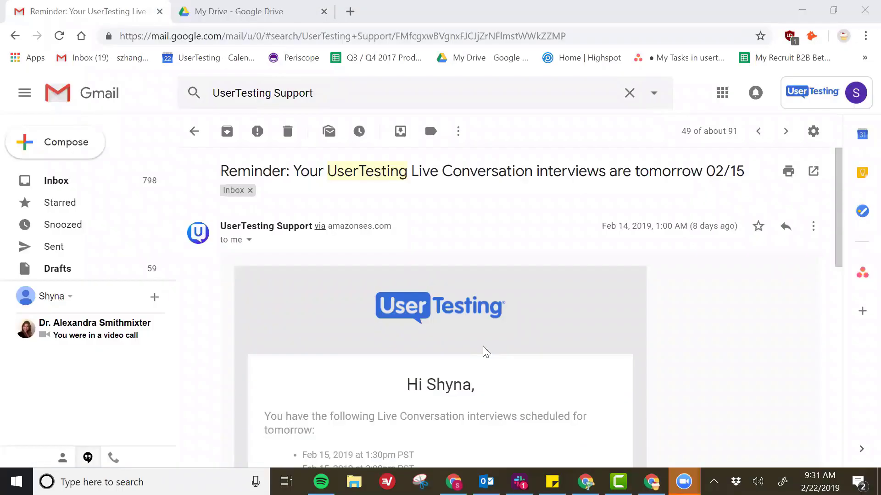
scroll(481, 351, down, 1)
scroll(485, 351, down, 1)
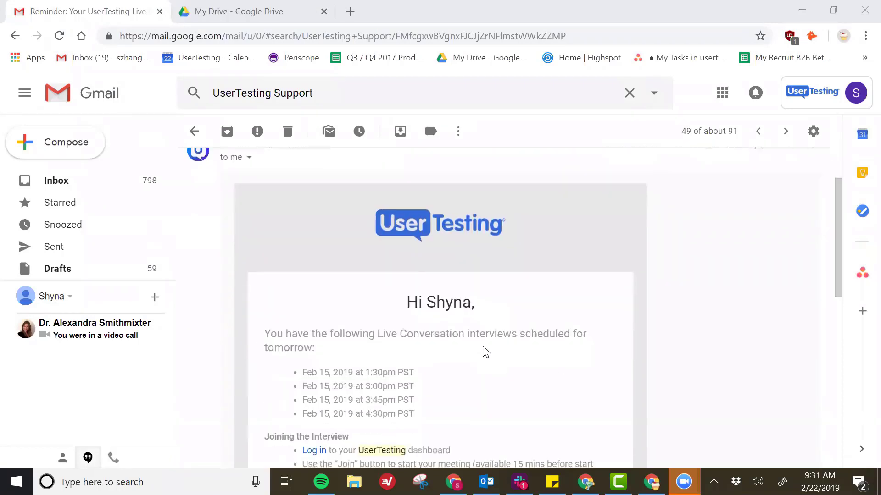
scroll(484, 351, up, 1)
scroll(482, 348, down, 2)
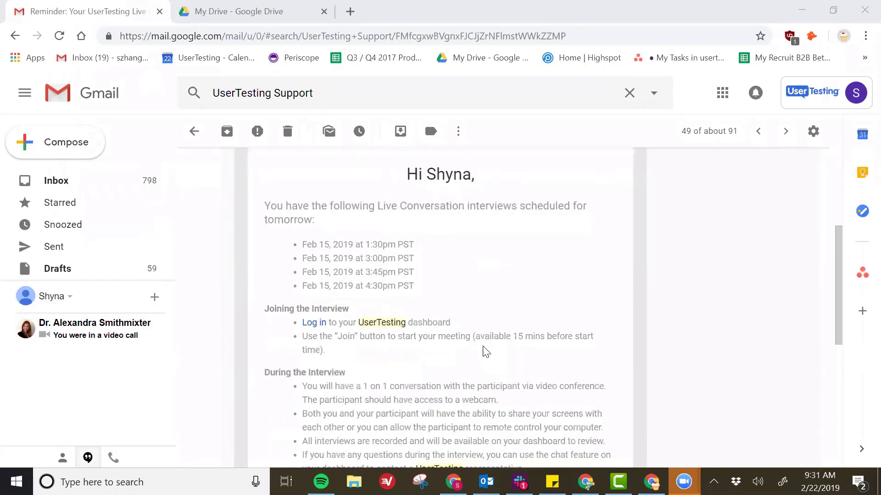
scroll(358, 335, down, 1)
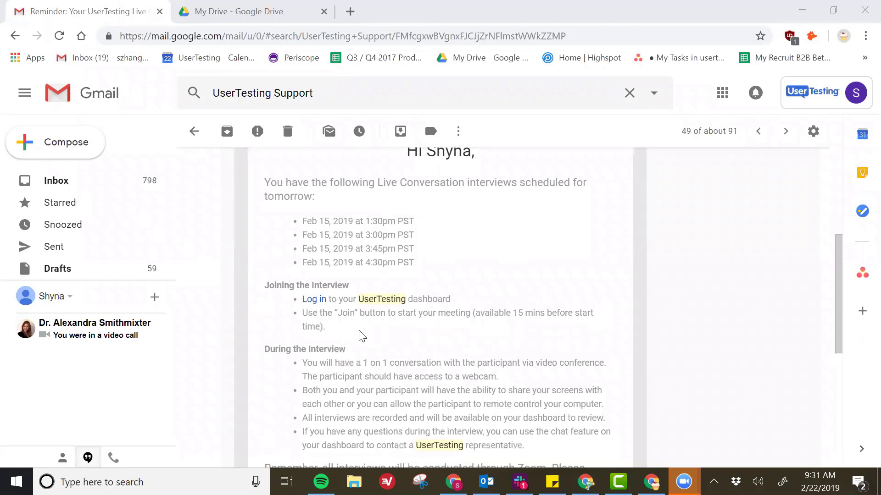
scroll(358, 335, down, 1)
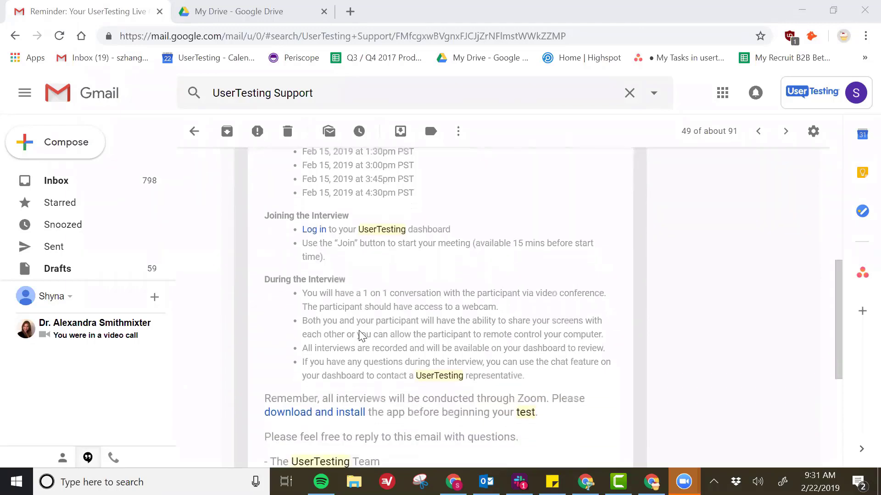
scroll(357, 296, down, 1)
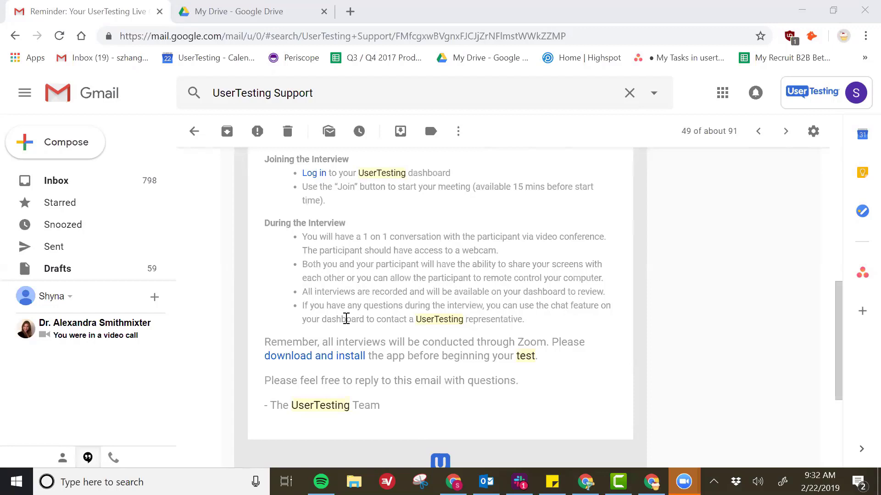
scroll(347, 319, up, 1)
scroll(347, 318, up, 2)
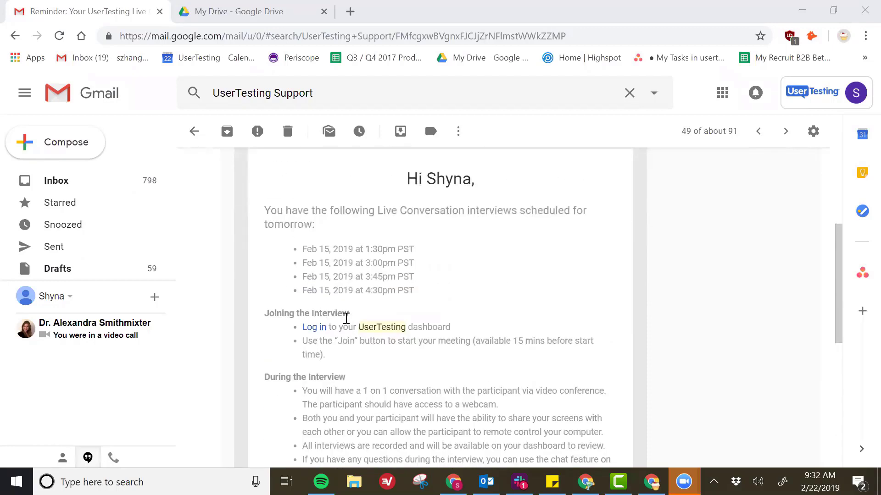
scroll(346, 319, up, 1)
scroll(346, 318, up, 1)
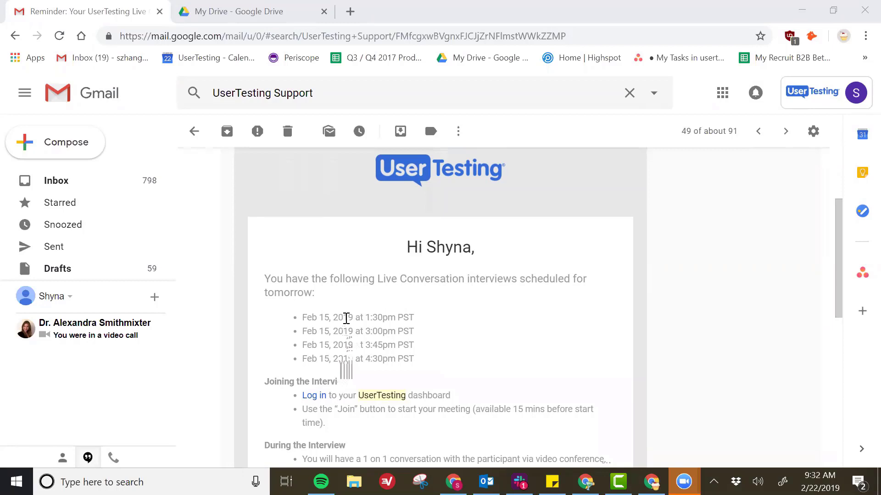
scroll(346, 319, up, 1)
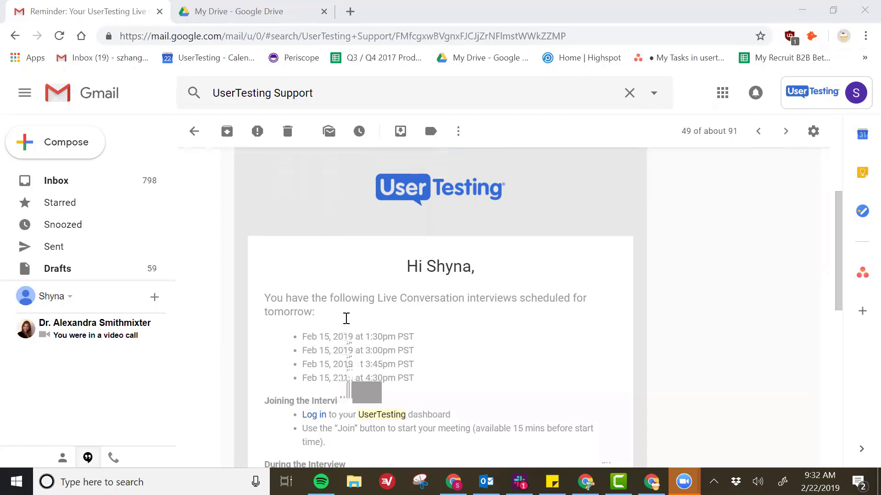
scroll(346, 319, up, 1)
scroll(347, 319, up, 1)
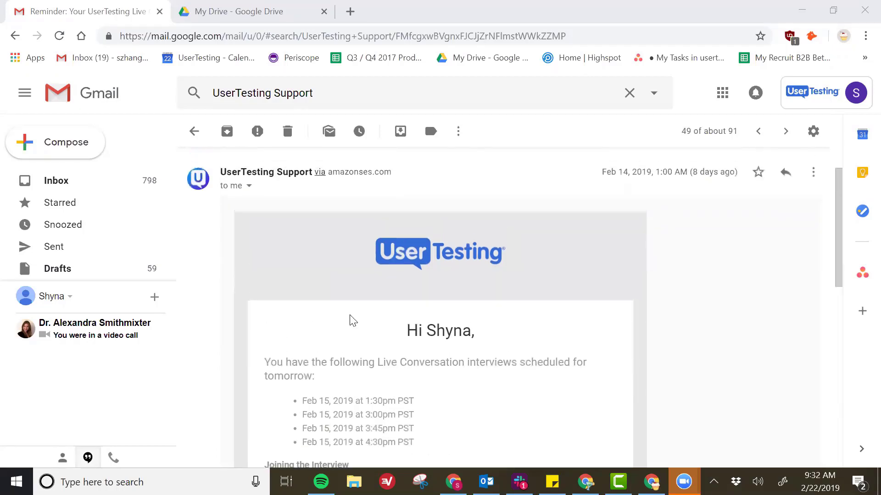